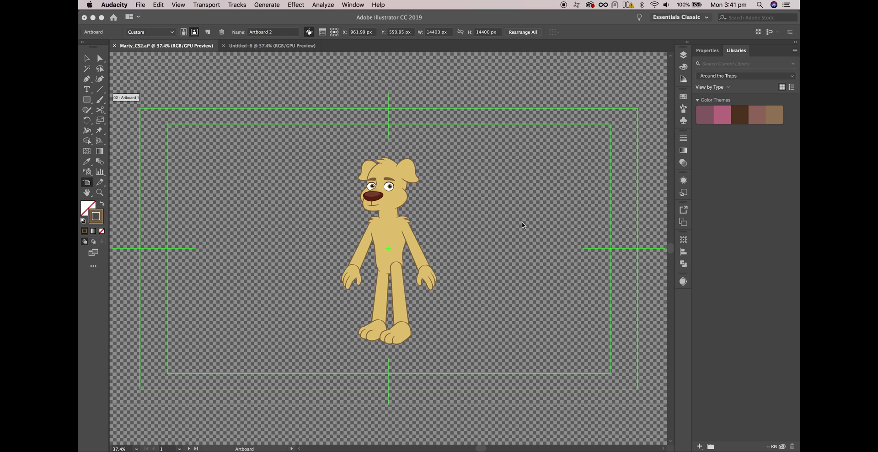
Bring Marty_CS2 in Illustrator forward and confirm Artboard 1 is 1920 × 1080 px HDV 1080
click(477, 188)
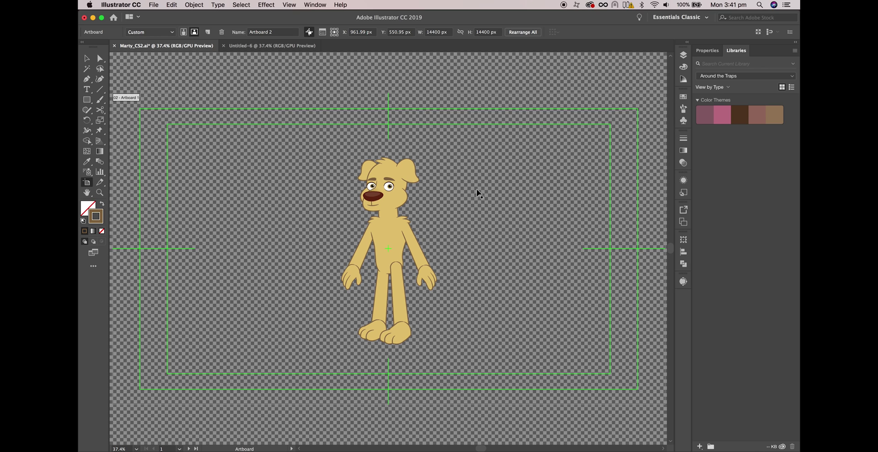
click(483, 188)
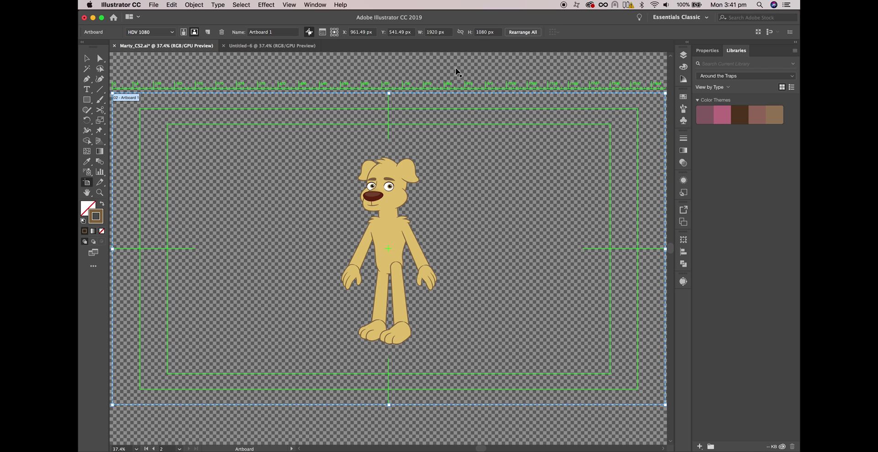
Create a new blank 1920 × 1080 document from the Film & Video HDV/HDTV 1080 preset
click(155, 5)
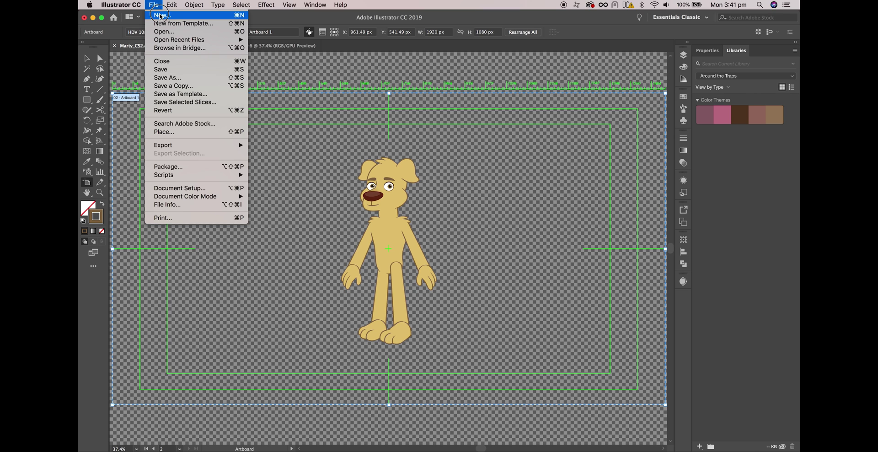
click(161, 15)
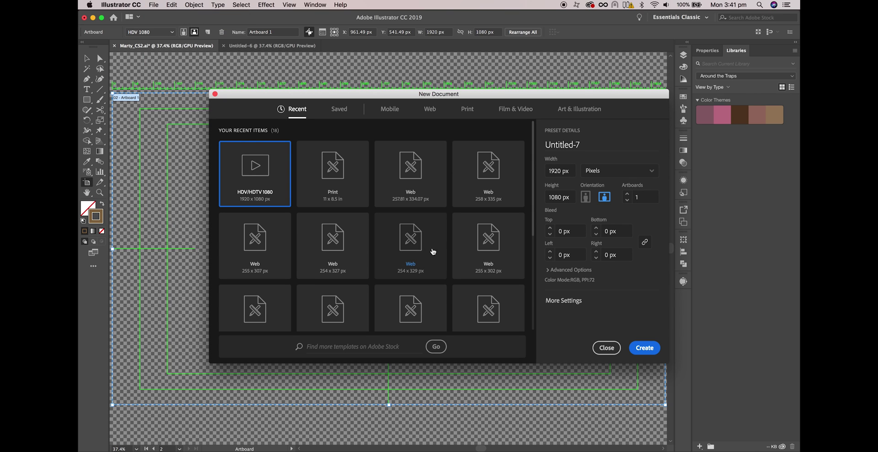
click(521, 114)
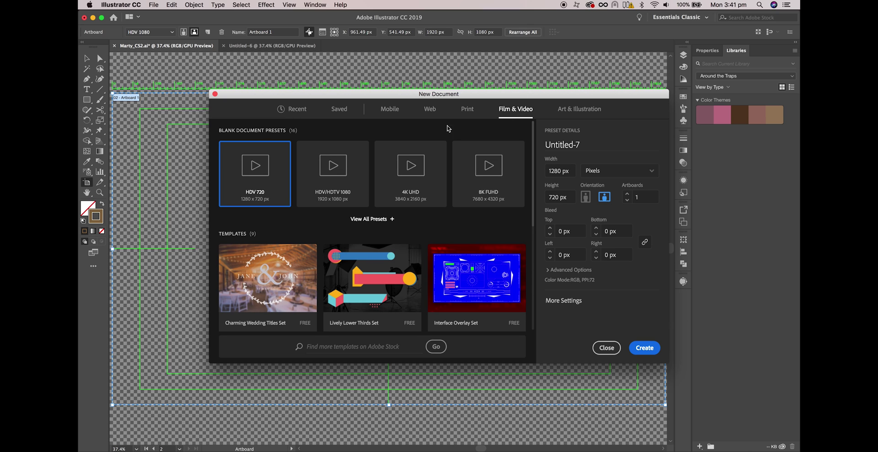
click(353, 184)
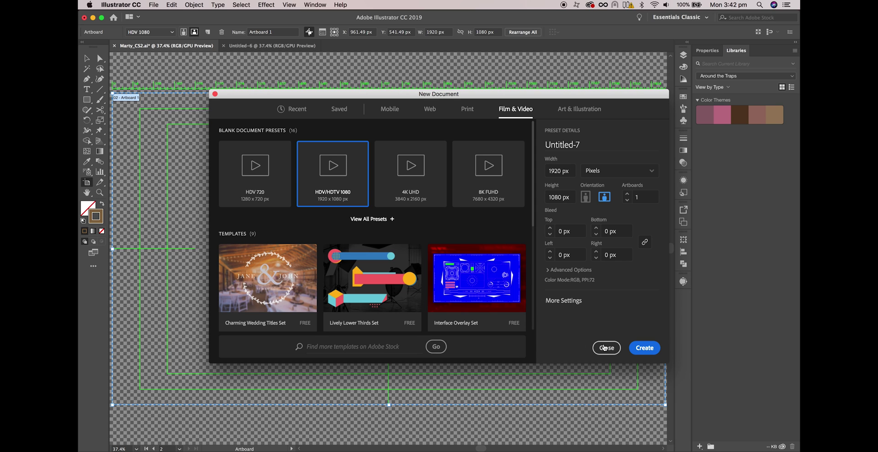
click(645, 348)
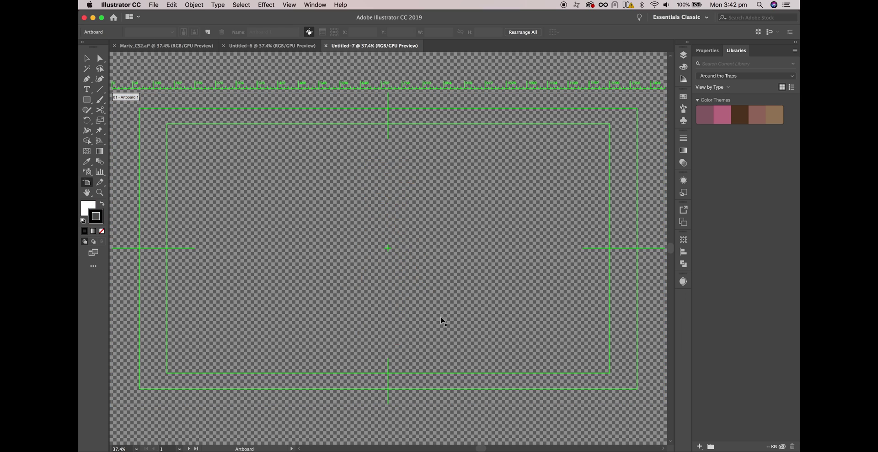
Confirm the document colour mode is RGB, then return to the Marty_CS2 document
click(155, 6)
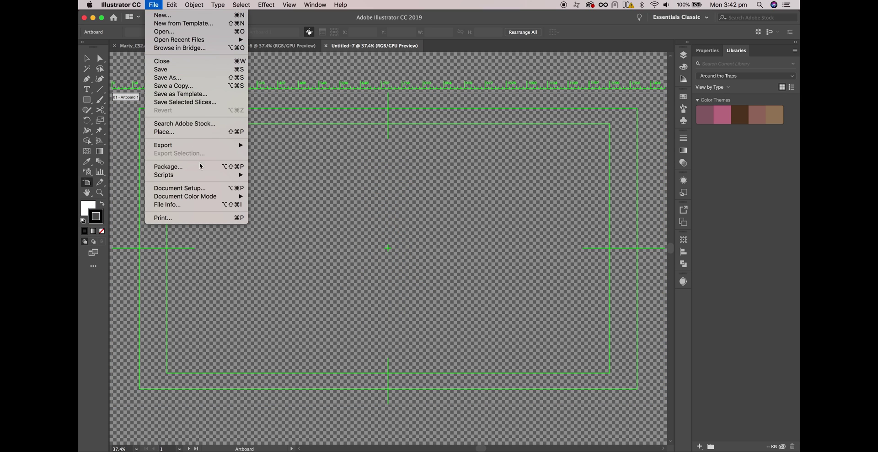
mouse_move(211, 196)
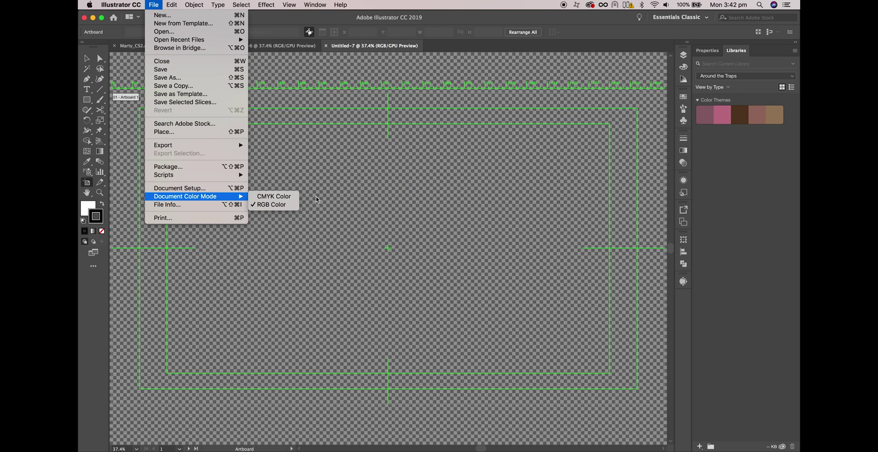
click(317, 87)
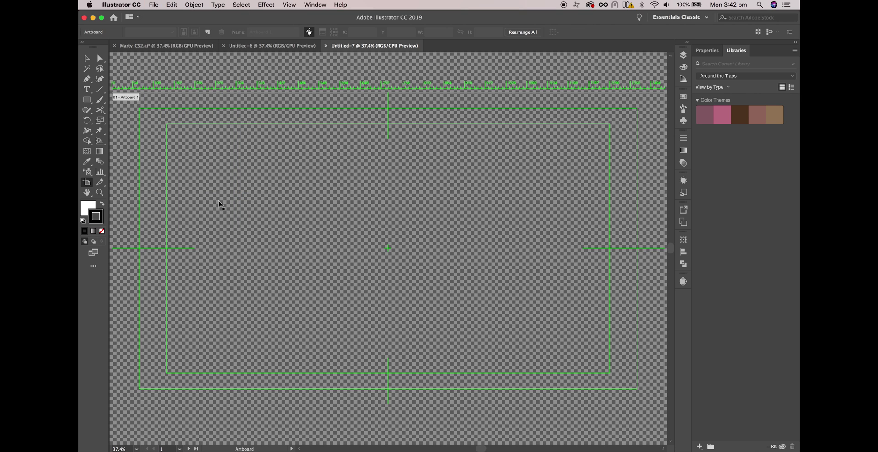
click(172, 47)
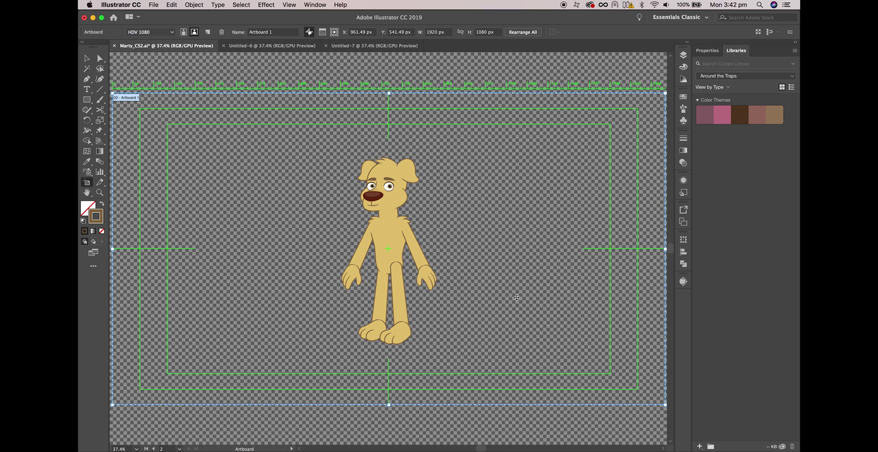
Delete the 14400 px Artboard 2 in the Artboards panel, then zoom back in on Artboard 1
click(684, 222)
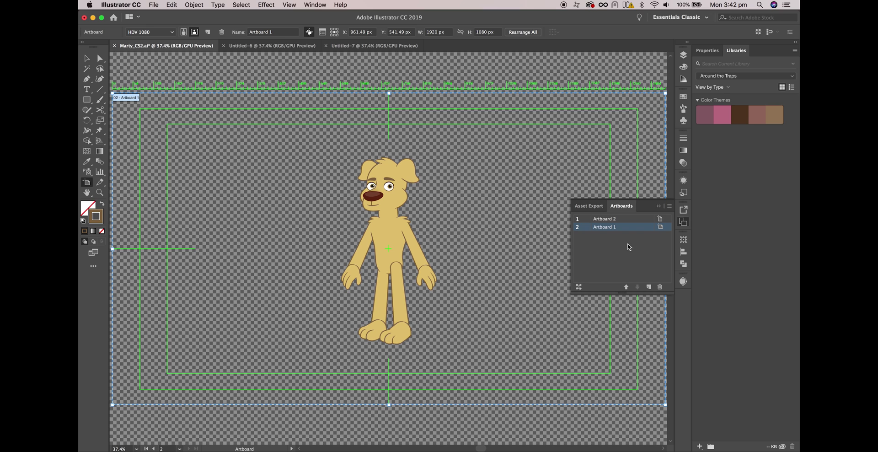
key(super+minus)
key(super+minus)
key(super+minus)
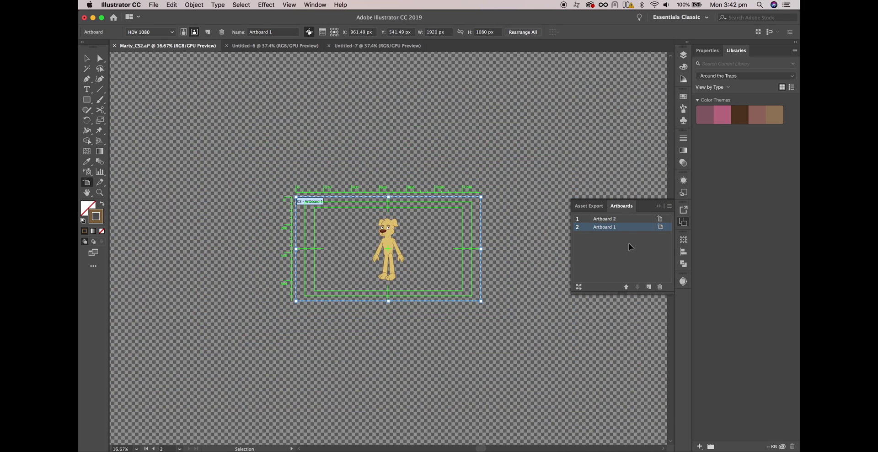
key(super+minus)
key(super+minus)
key(super+minus)
key(super+minus)
key(super+minus)
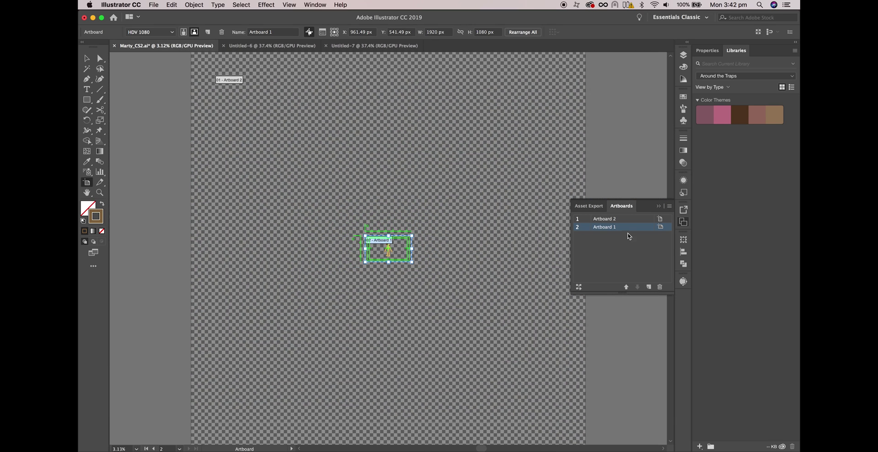
click(617, 220)
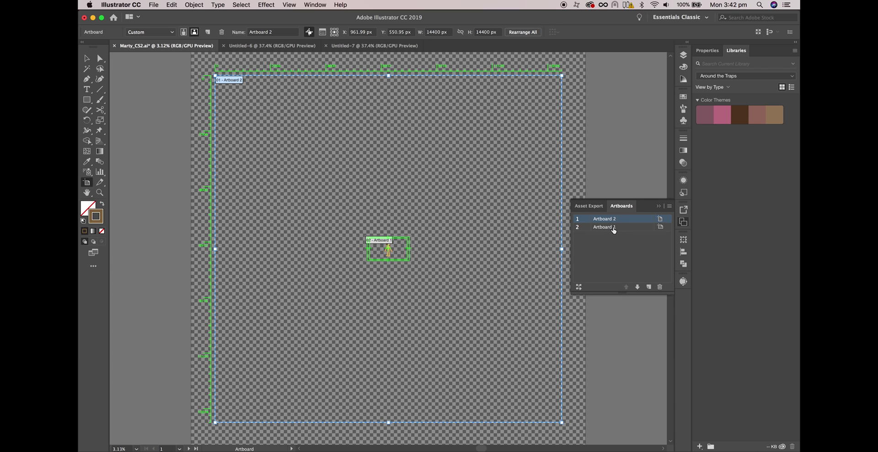
click(604, 228)
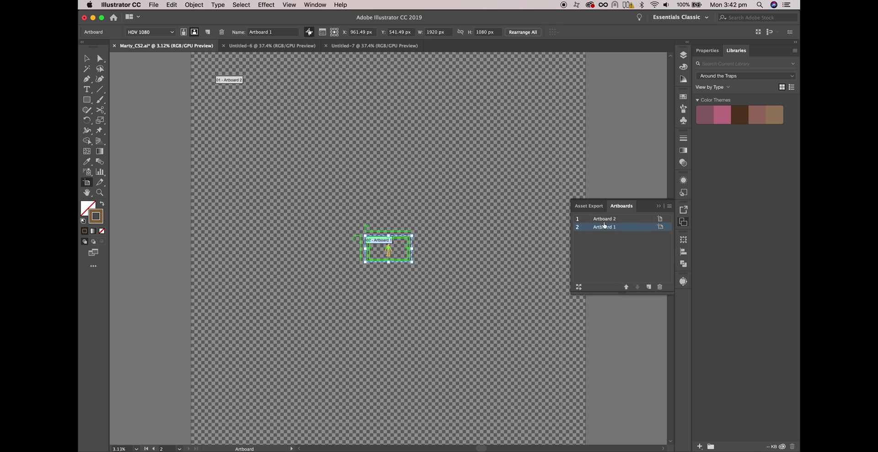
click(605, 220)
click(660, 287)
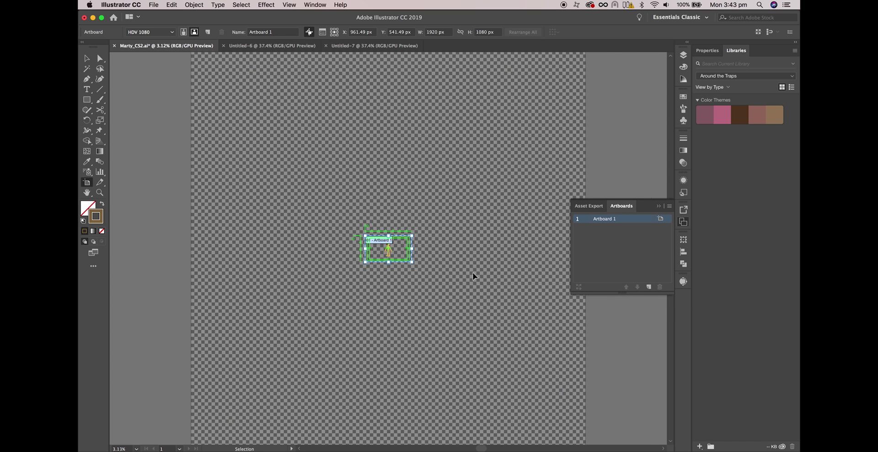
key(super+0)
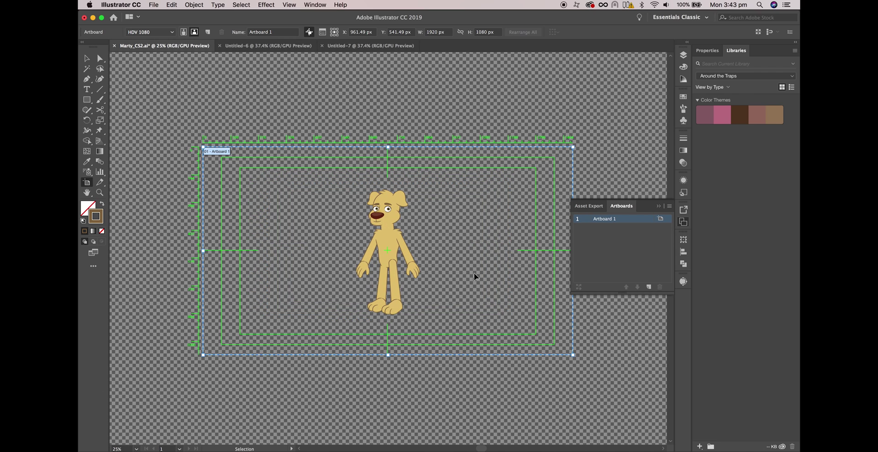
key(super+equal)
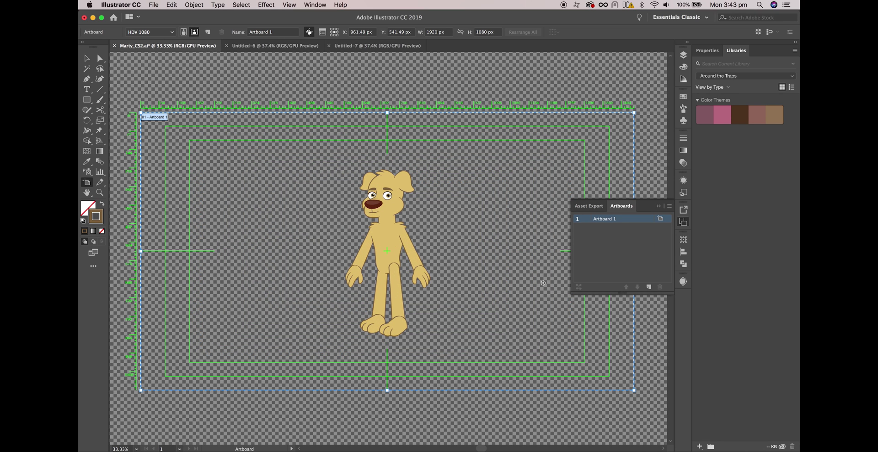
Show the Layers panel listing the 22 3Q_ layers, from 3Q_Shoulders to 3Q_Leg_L
click(683, 55)
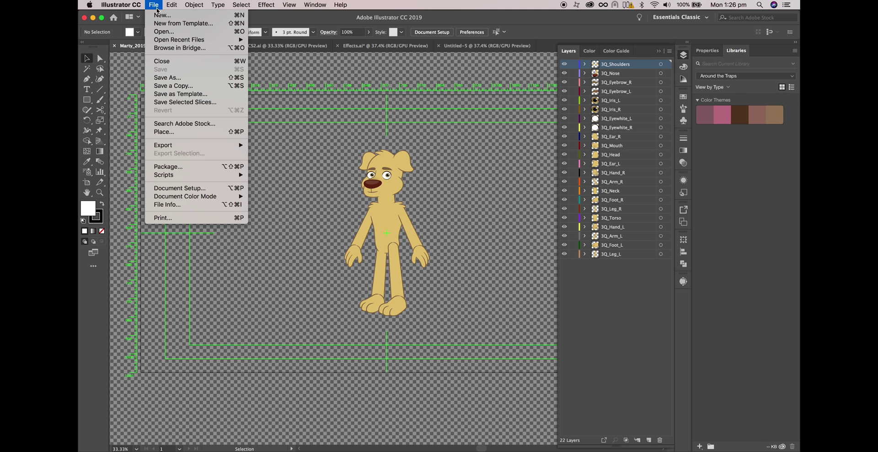
Save As to the Desktop, replacing 2019 in the file name with test to make Marty_test.ai
click(204, 78)
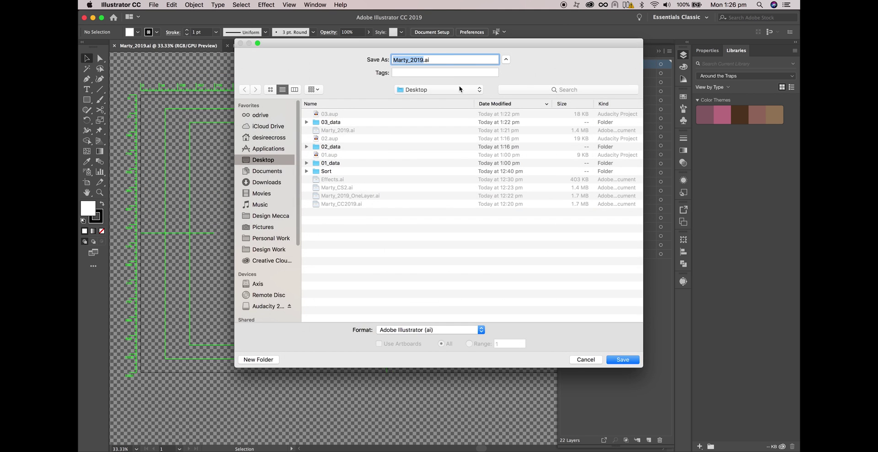
click(417, 60)
drag(422, 60, 405, 60)
key(BackSpace)
text(test)
click(627, 361)
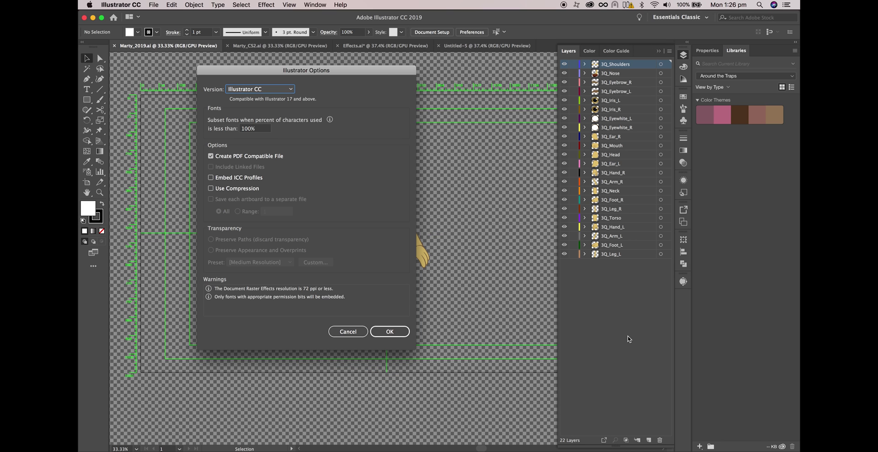
Set version to Illustrator CS2, toggle PDF compatibility, and accept the legacy-format warning
click(287, 90)
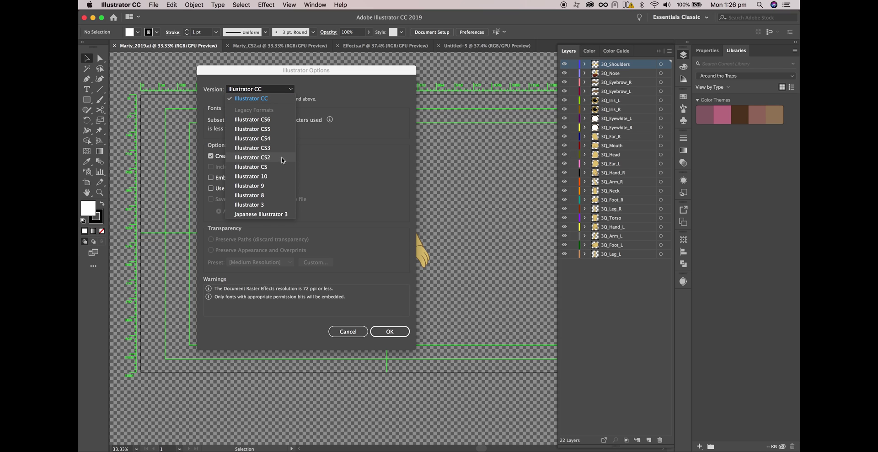
click(283, 160)
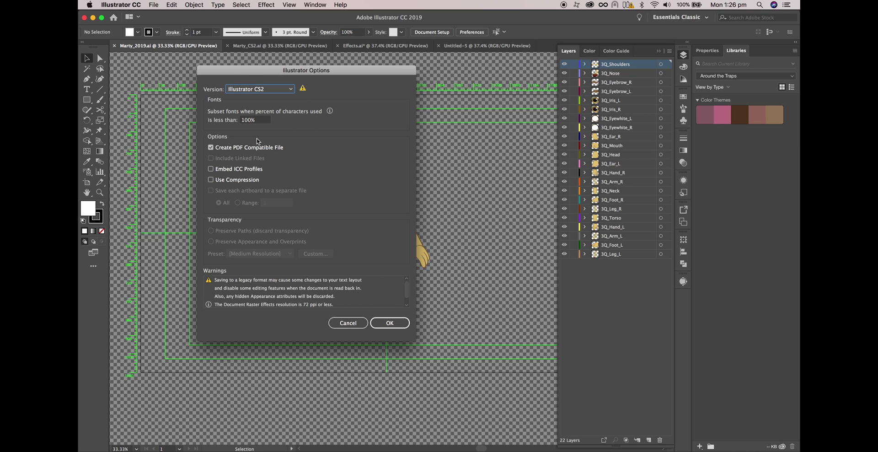
click(211, 147)
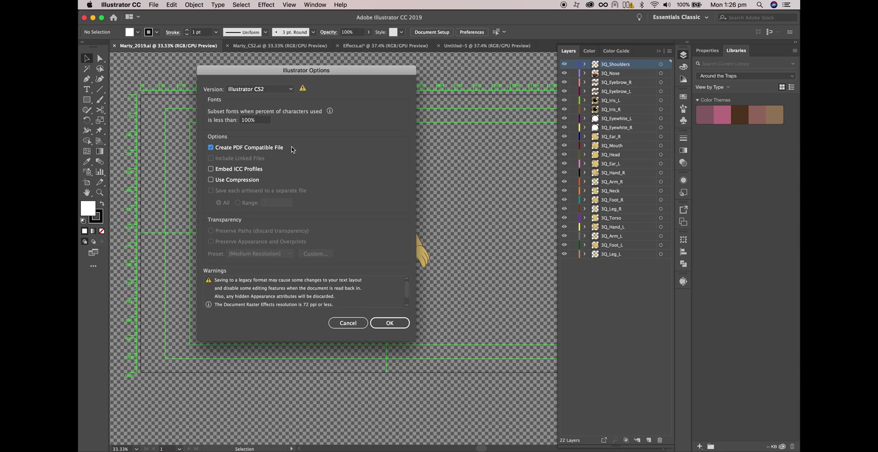
click(390, 323)
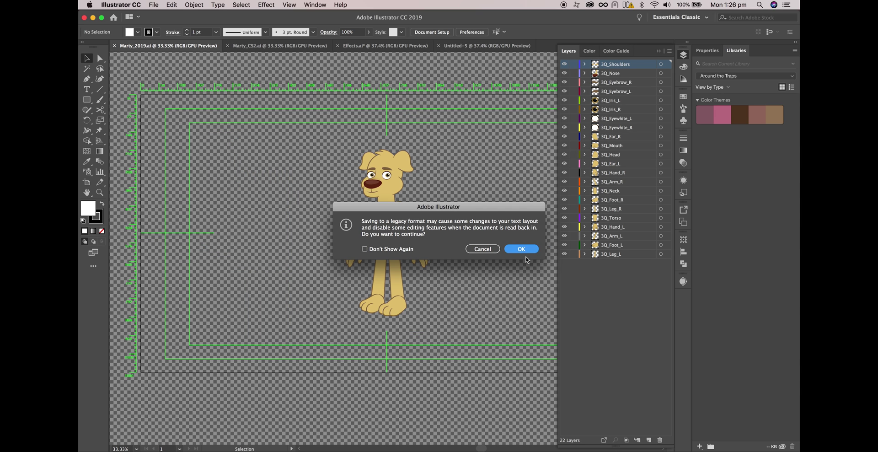
click(522, 249)
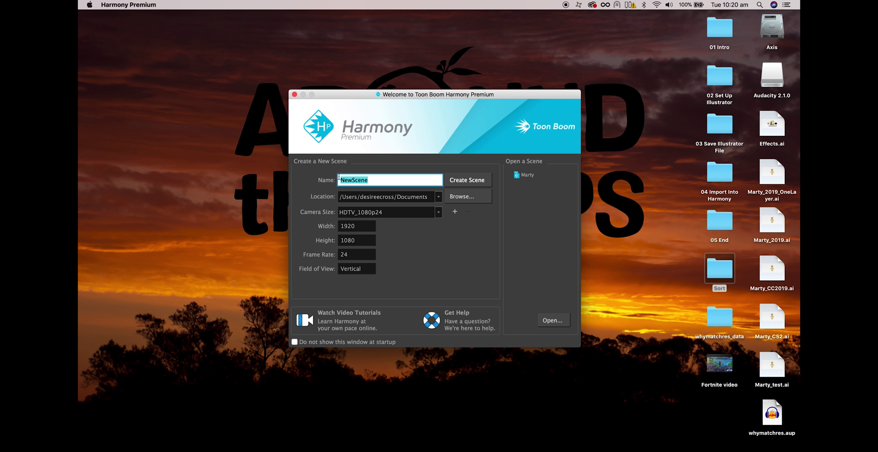
Name the scene Marty_test, keep the HDTV_1080p24 camera size, and create it
text(Marty_test)
click(404, 219)
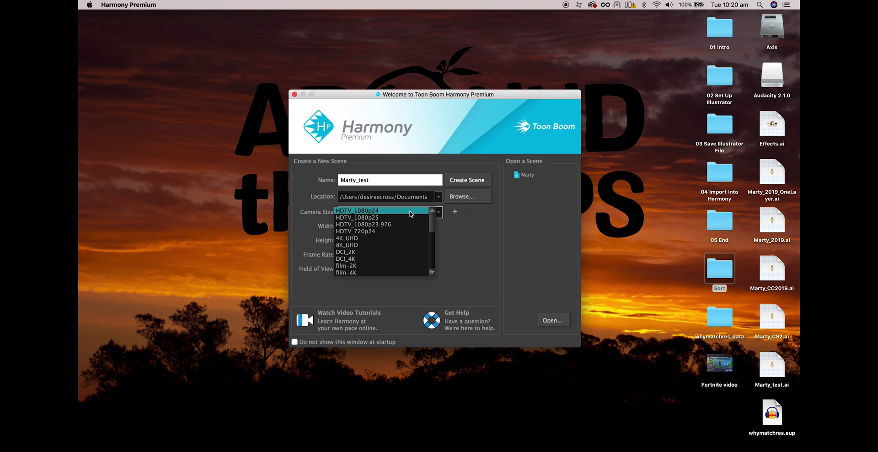
click(411, 213)
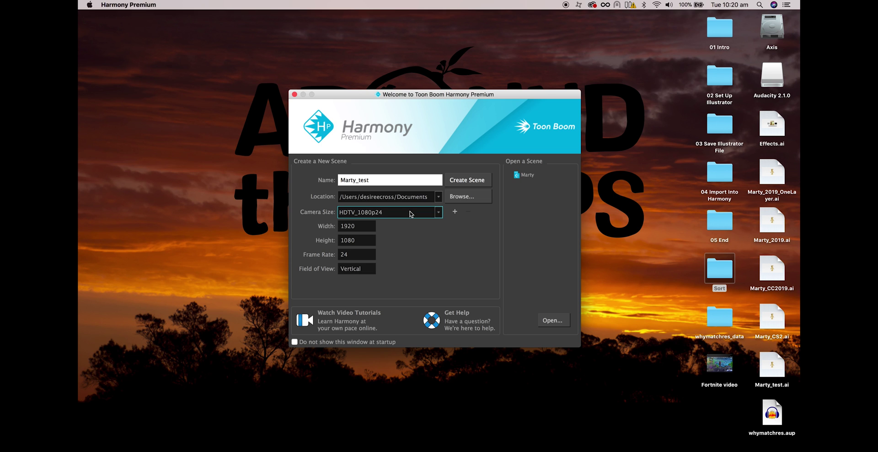
click(467, 180)
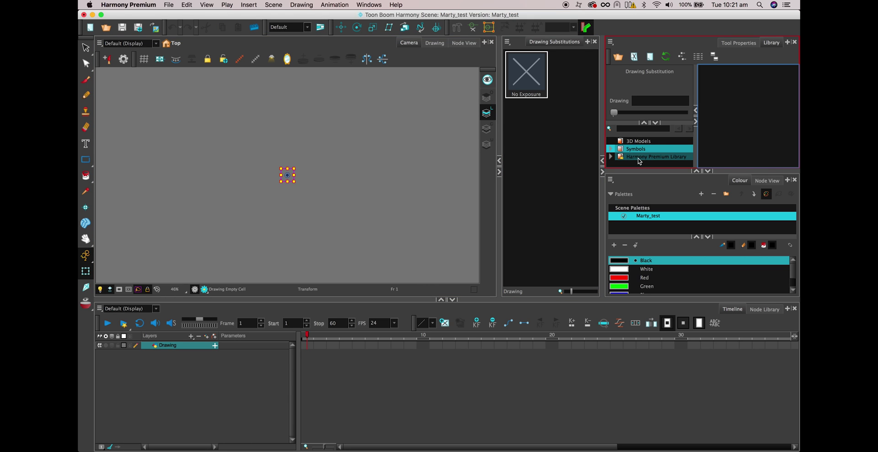
Get Right To Modify on the Harmony Premium Library and expand its folder tree
click(640, 158)
right_click(640, 161)
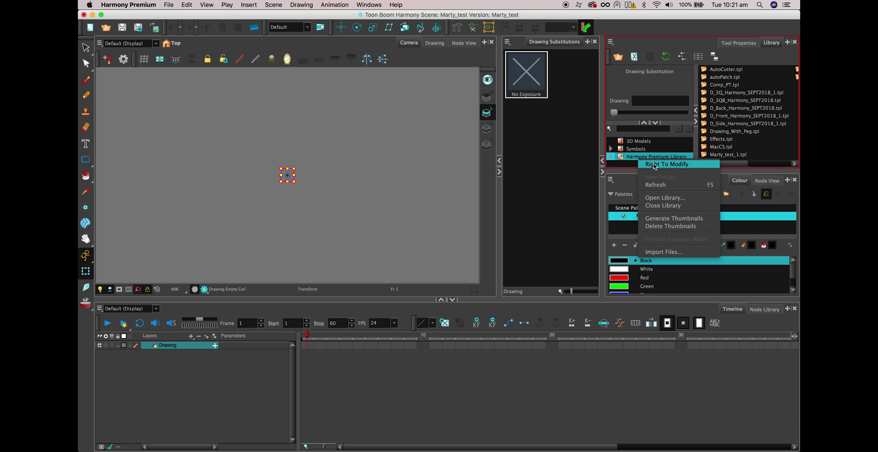
click(655, 166)
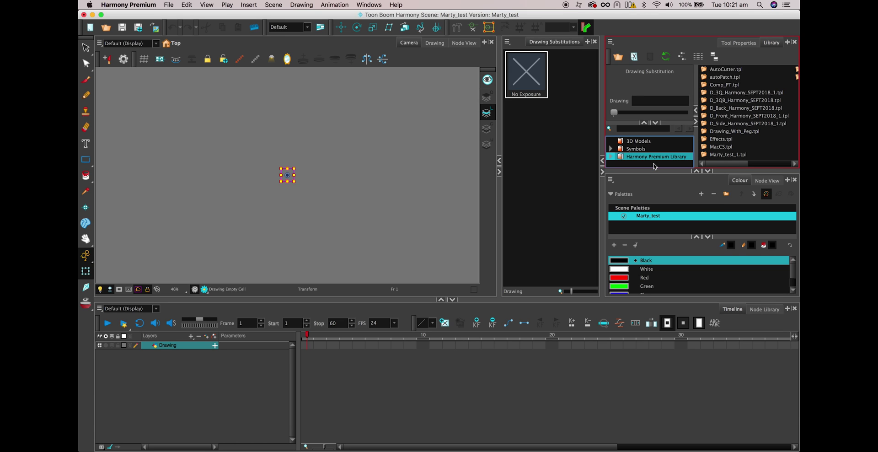
click(611, 157)
drag(614, 170, 617, 224)
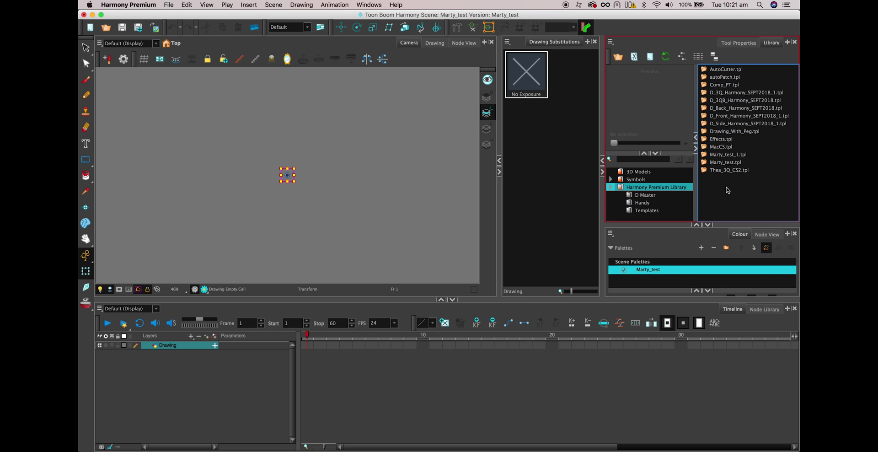
right_click(727, 190)
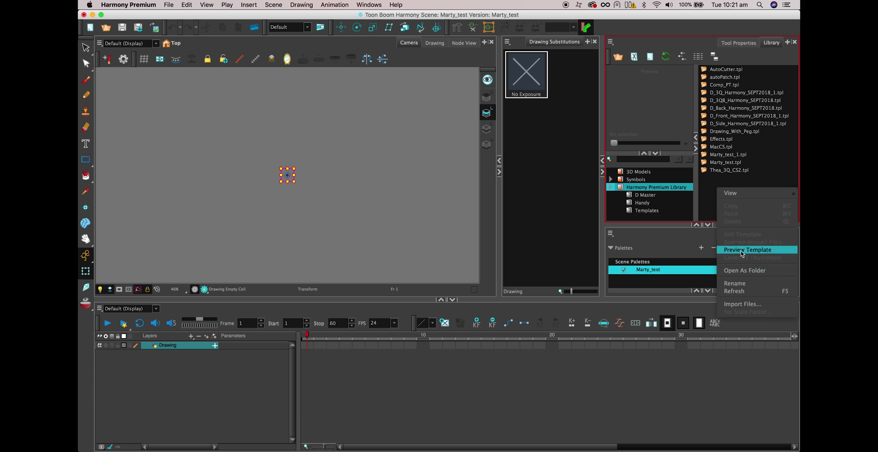
click(748, 306)
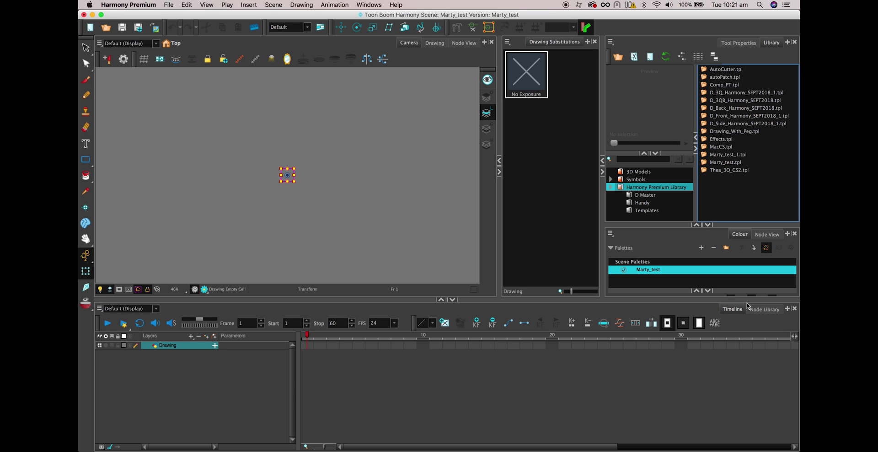
click(534, 257)
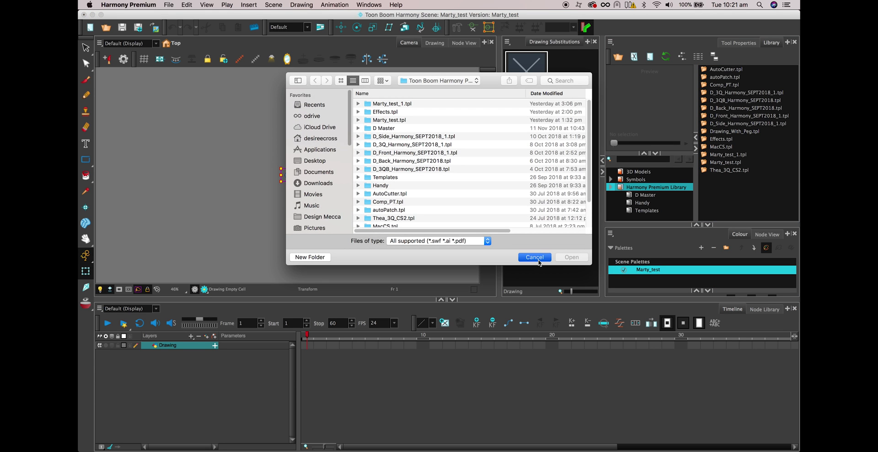
Import Marty_test.ai from the Desktop into the Library as the template Marty_test_2.tpl
click(169, 5)
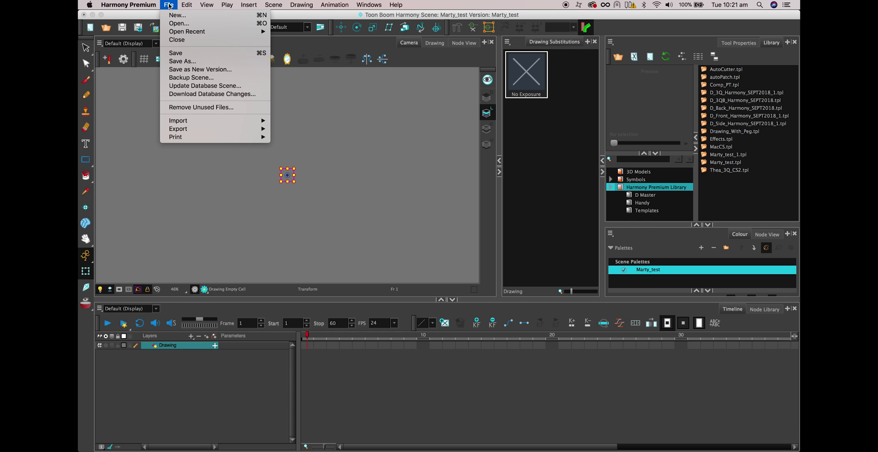
mouse_move(217, 121)
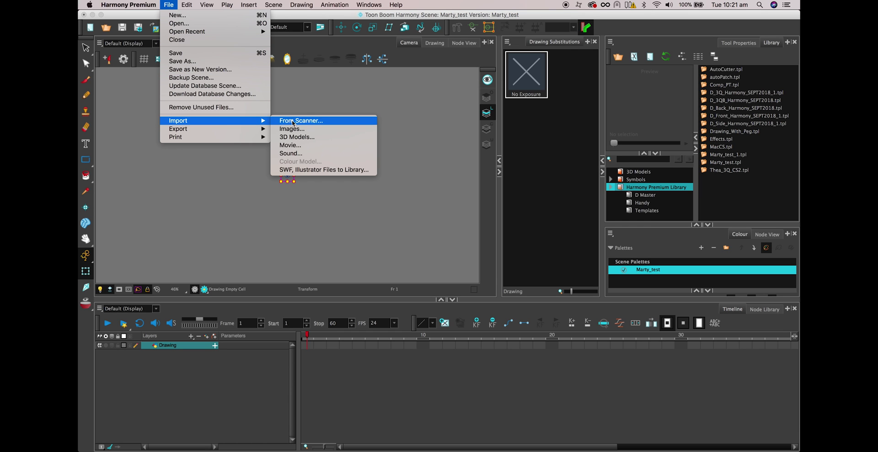
click(309, 169)
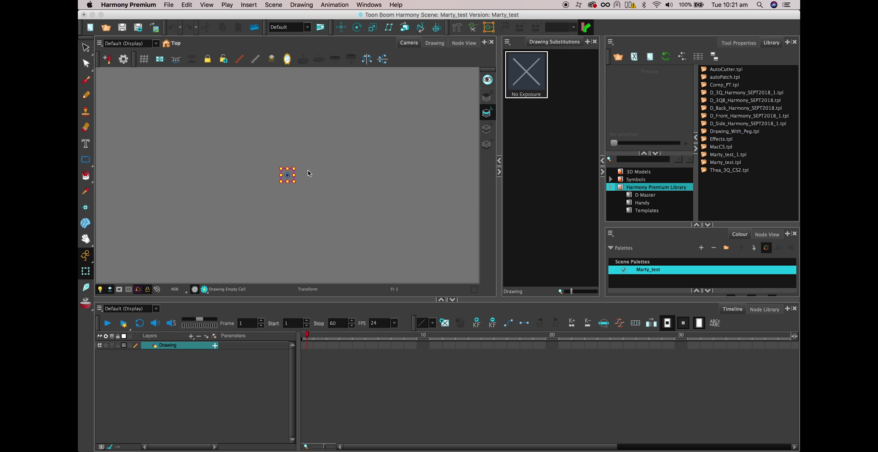
click(326, 161)
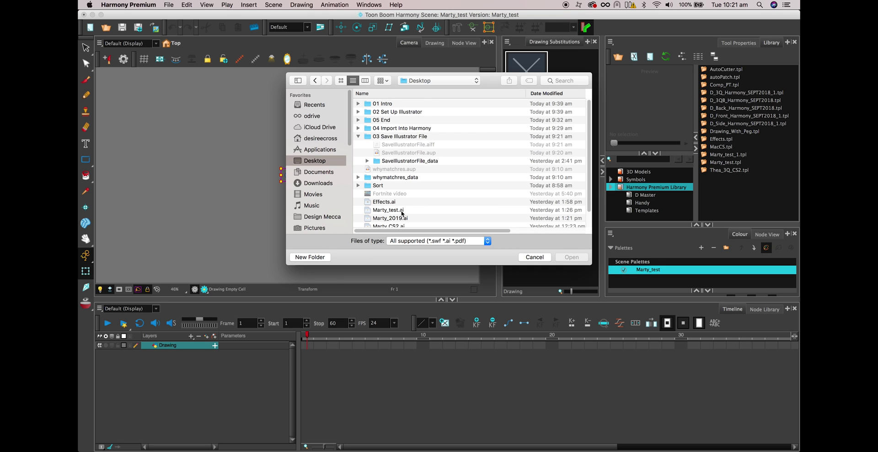
click(401, 211)
click(557, 256)
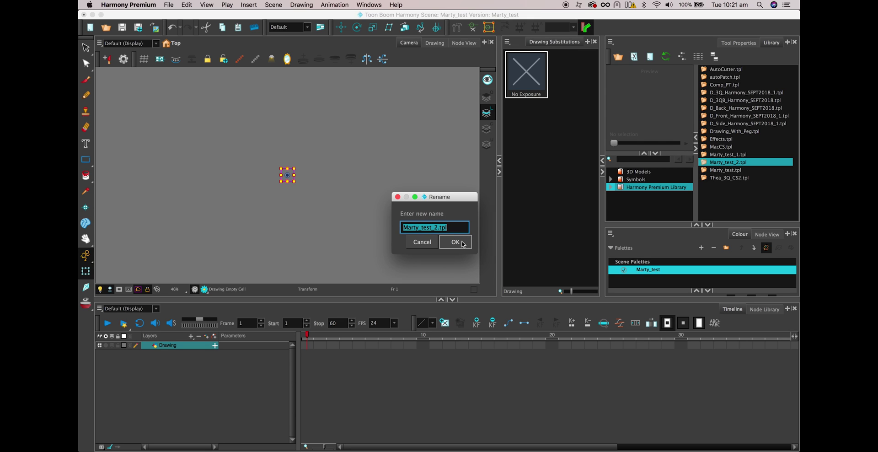
click(463, 244)
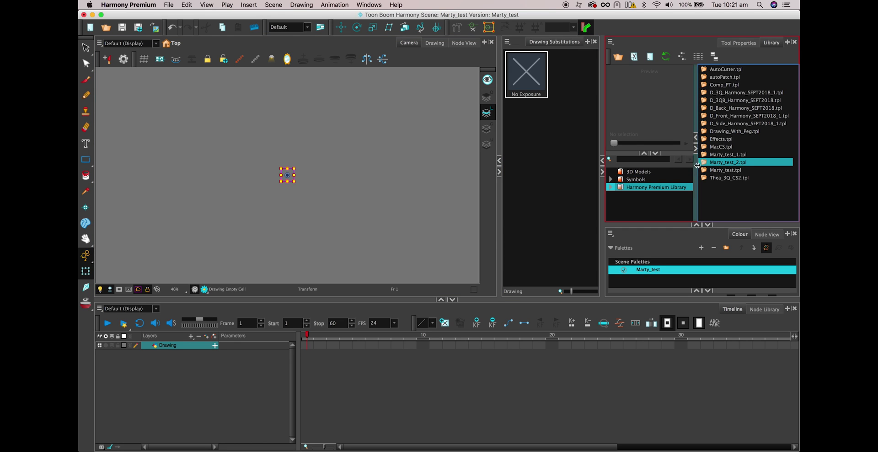
Drag Marty_test_2.tpl into the Camera view and accept colour recovery
drag(721, 164, 301, 170)
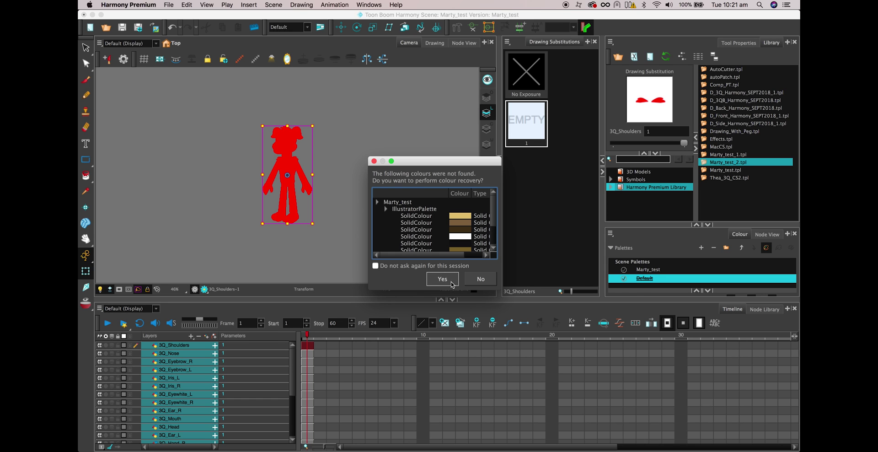
click(442, 278)
scroll(232, 371, down, 1)
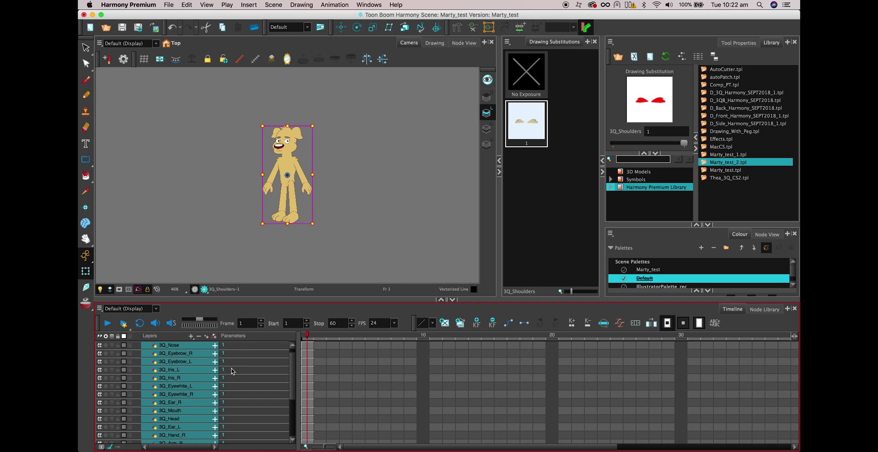
scroll(232, 371, down, 3)
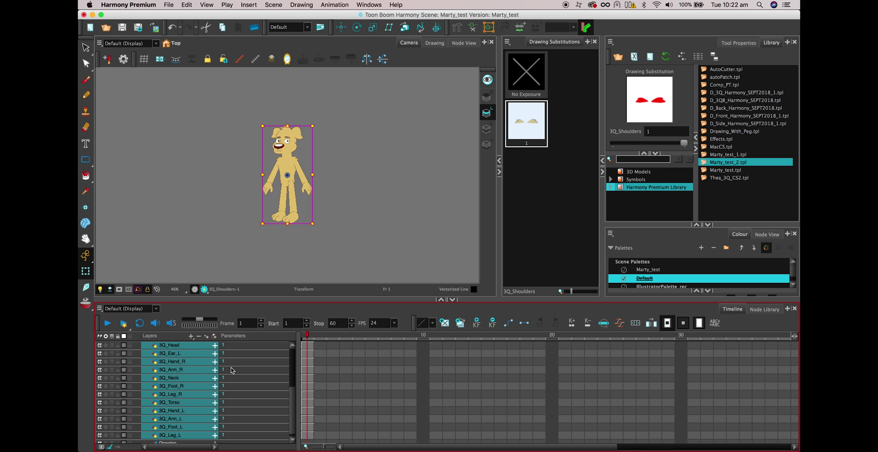
Check the separate parts by selecting 3Q_Neck, 3Q_Foot_R, 3Q_Hand_L, then the hand and arm pieces
click(196, 379)
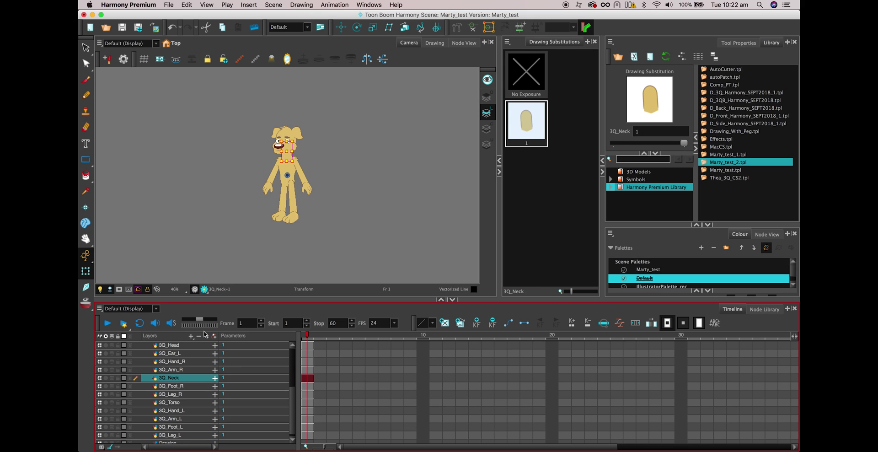
click(193, 387)
click(188, 411)
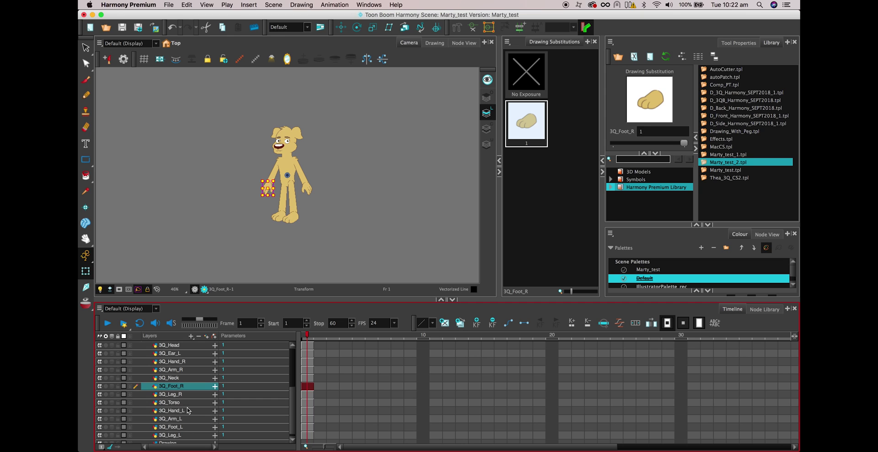
scroll(266, 244, up, 4)
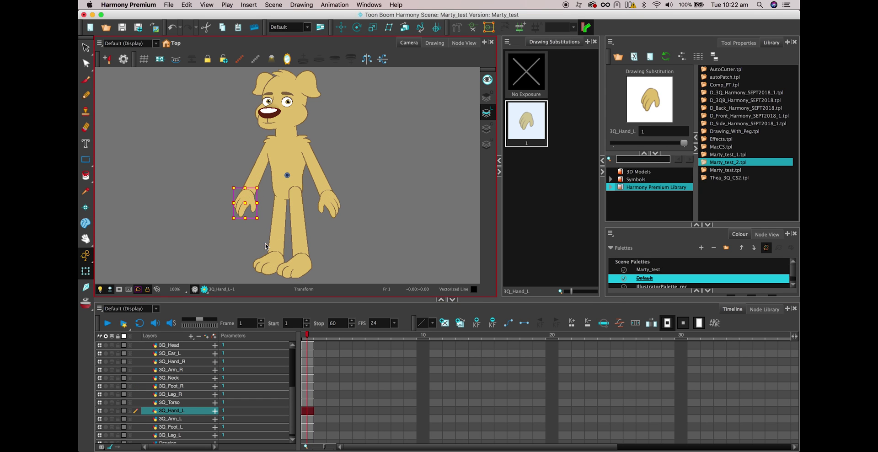
click(328, 202)
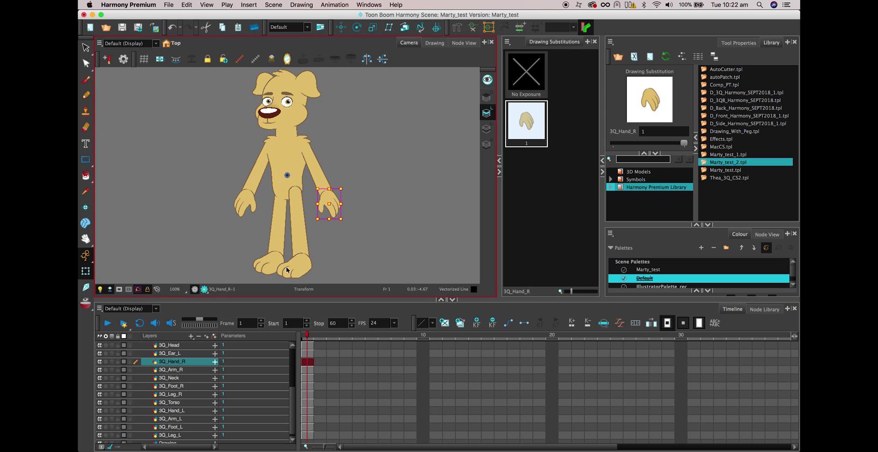
click(324, 169)
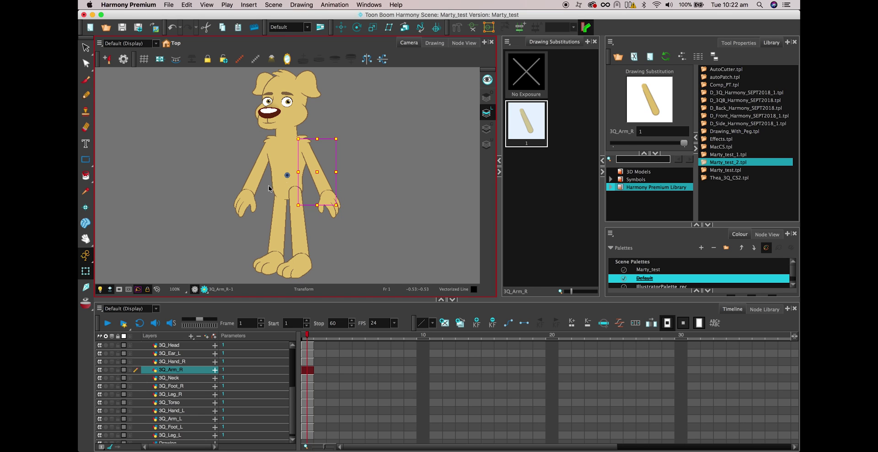
click(259, 175)
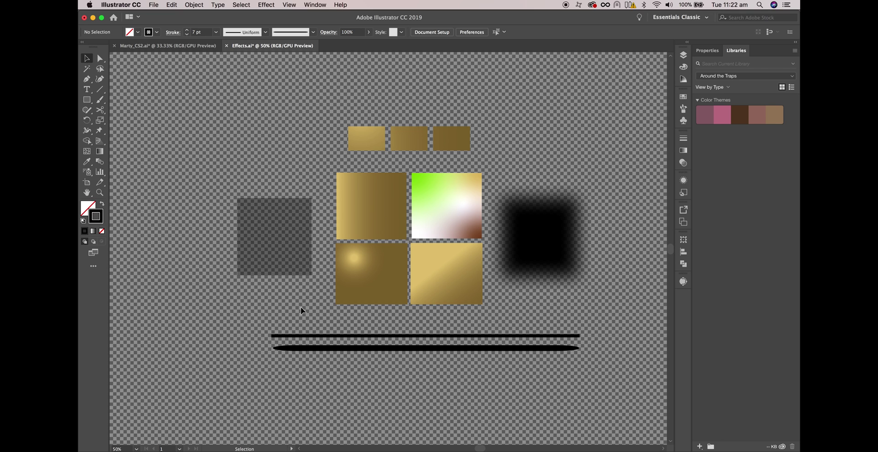
click(291, 268)
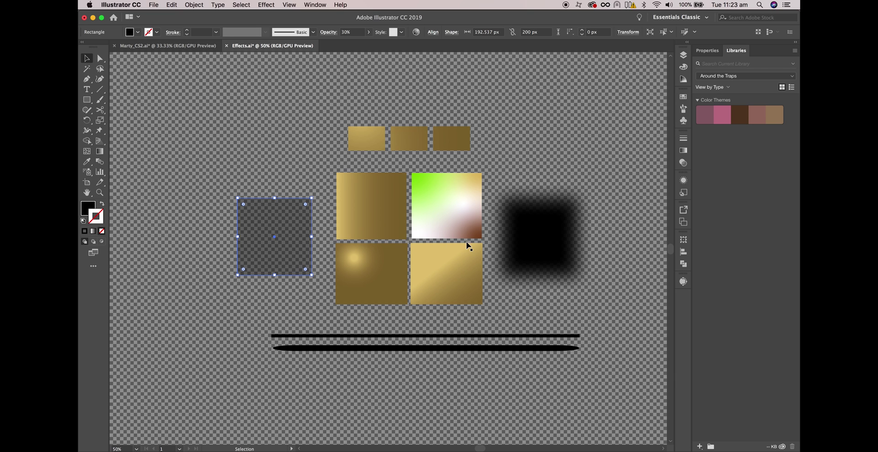
click(549, 255)
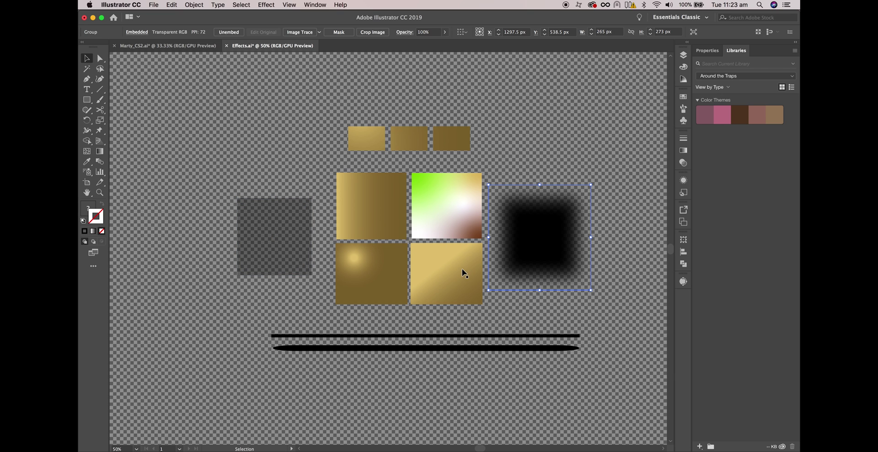
click(455, 338)
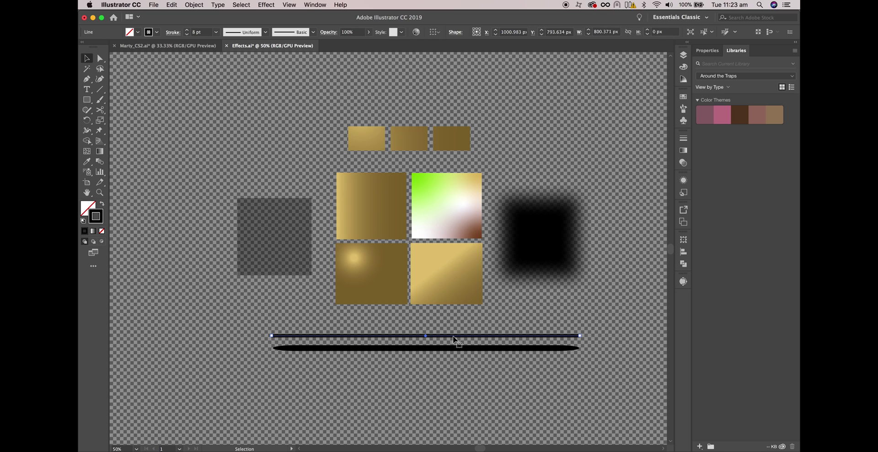
click(454, 349)
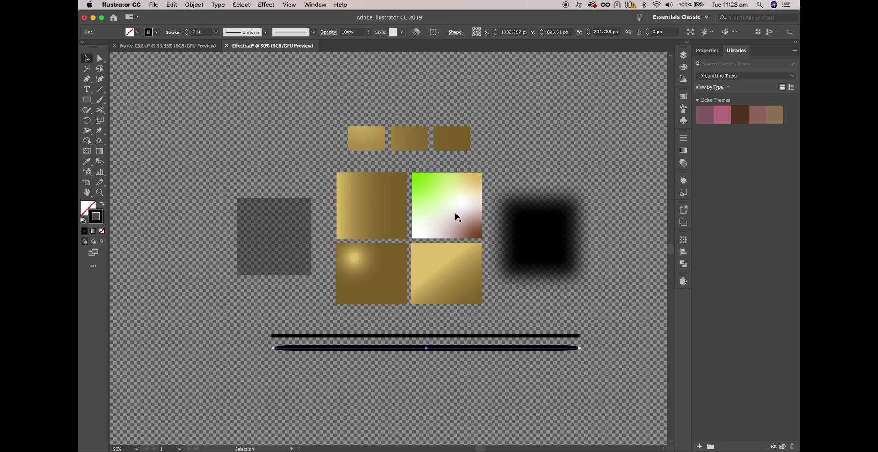
click(455, 216)
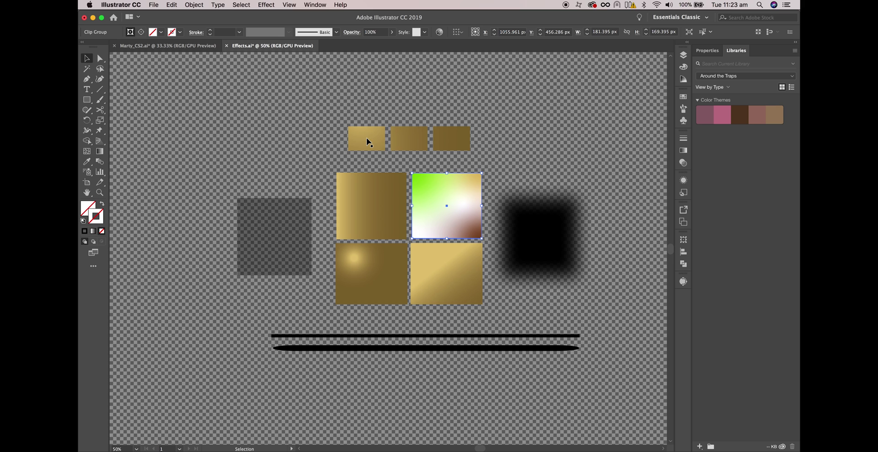
mouse_move(409, 439)
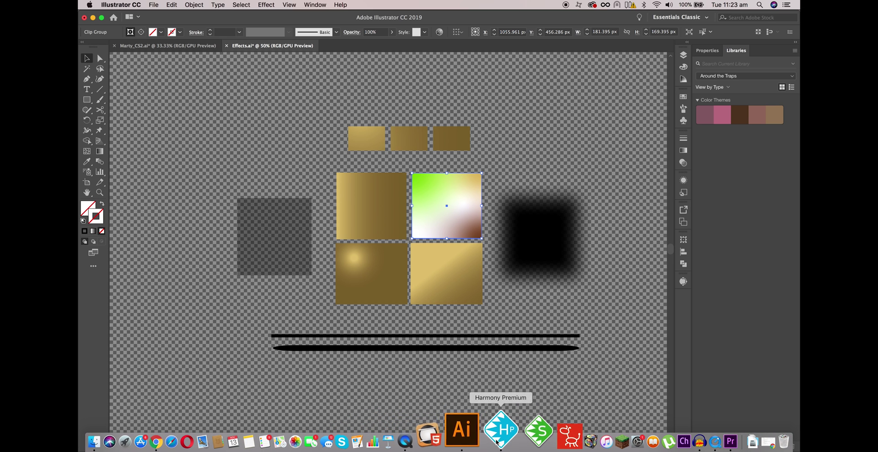
Drop Effects.tpl into the Camera view, recover its colours, deselect, then pick individual shapes
click(506, 435)
drag(746, 133, 326, 157)
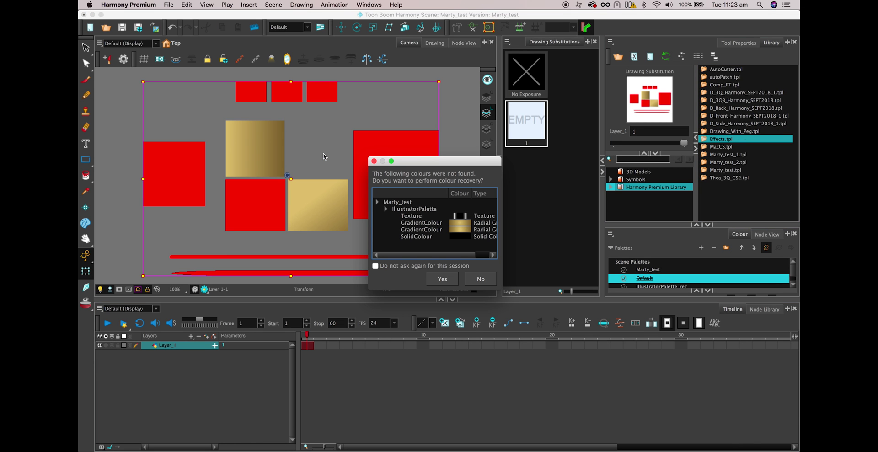
click(442, 279)
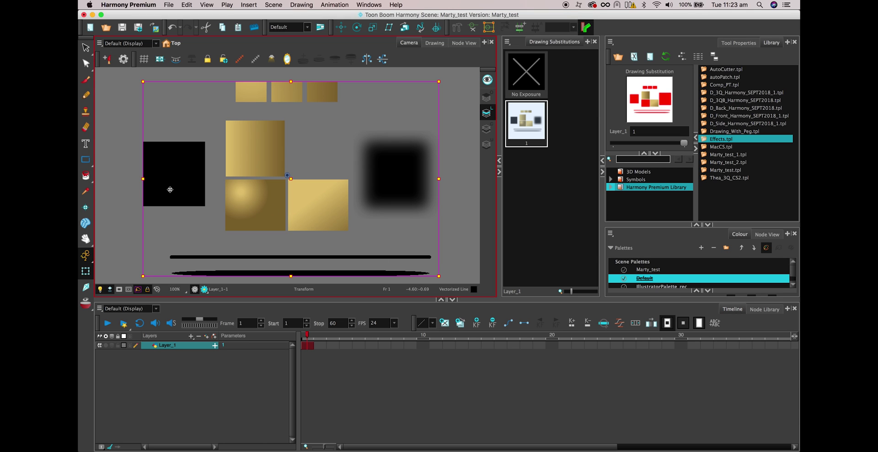
click(126, 132)
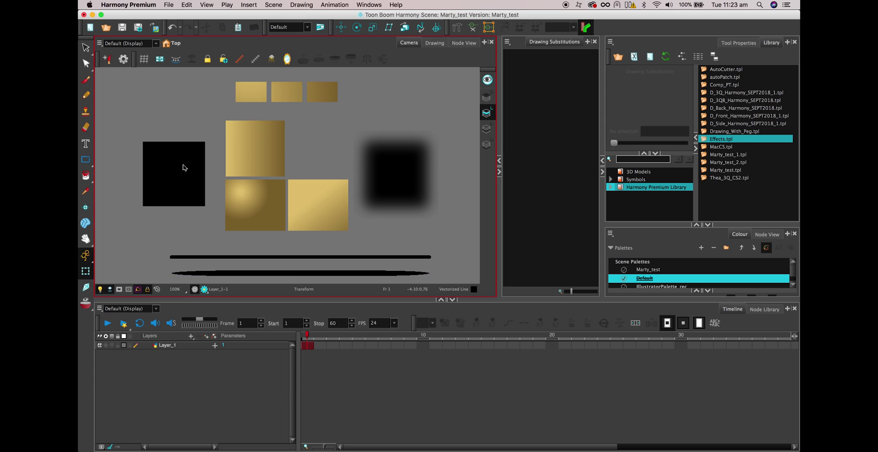
key(alt+s)
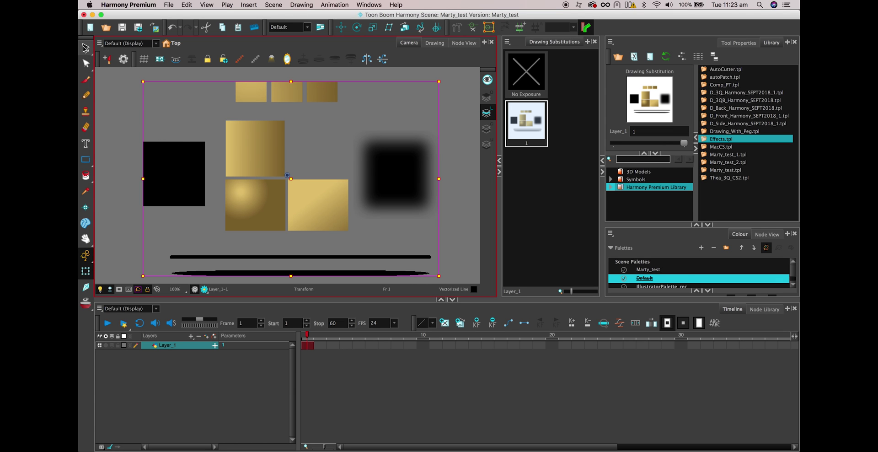
click(187, 209)
Drag the solid black square and the blurred square over the gold gradient squares
click(188, 192)
drag(188, 192, 223, 194)
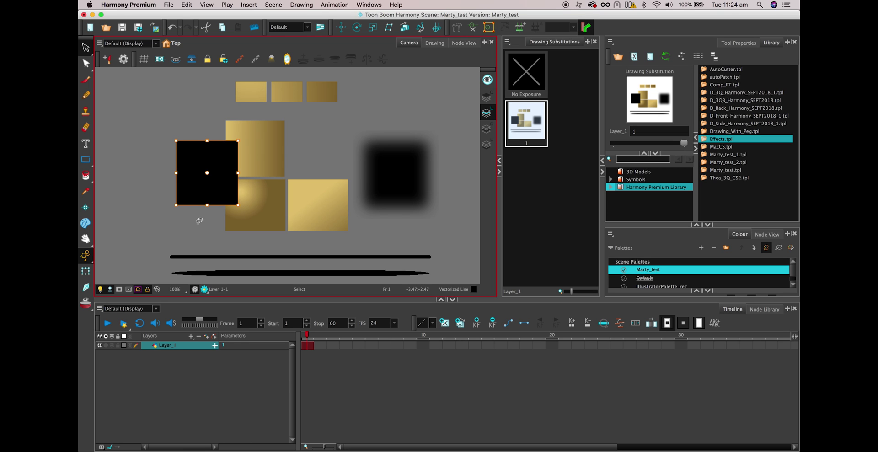
click(395, 173)
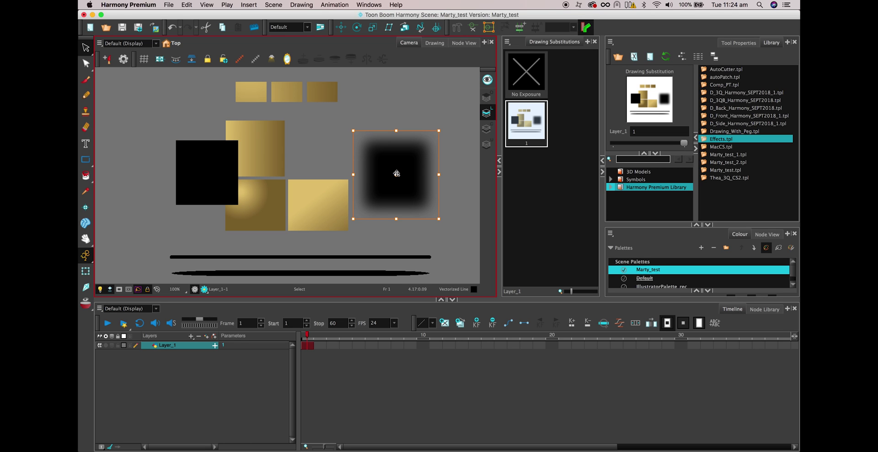
drag(387, 173, 367, 175)
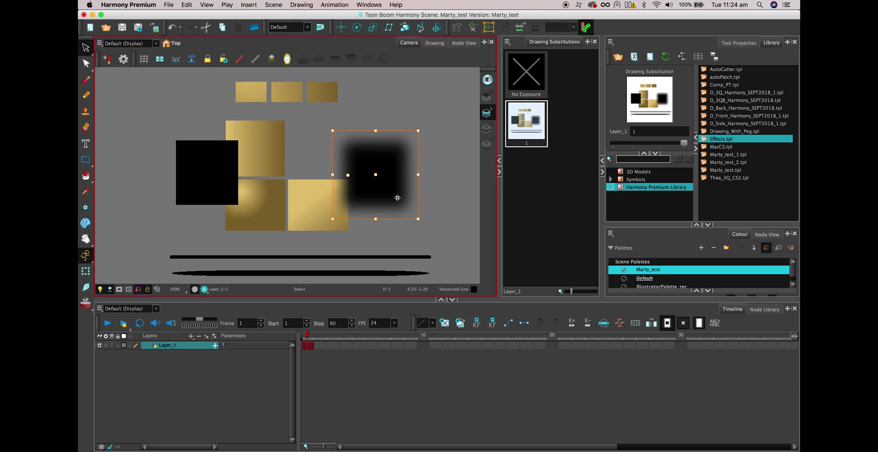
click(353, 246)
Select the lower-right, radial-glow and upper gold squares in turn to check their overlap
click(303, 215)
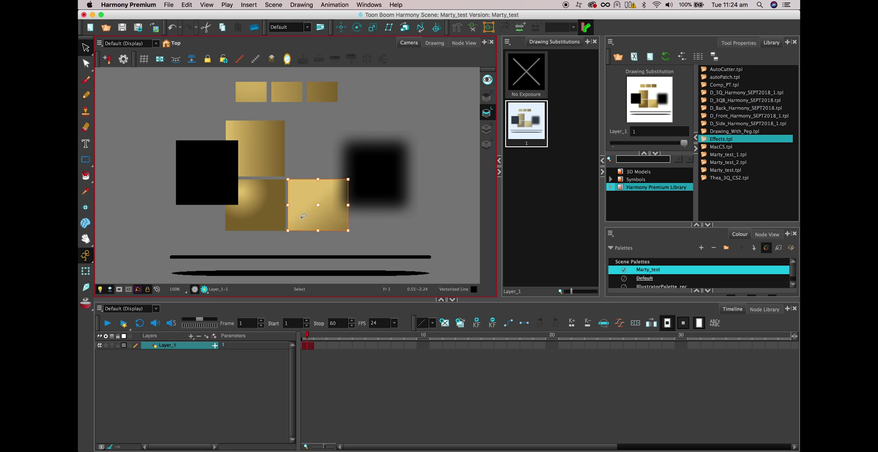
click(276, 215)
click(277, 132)
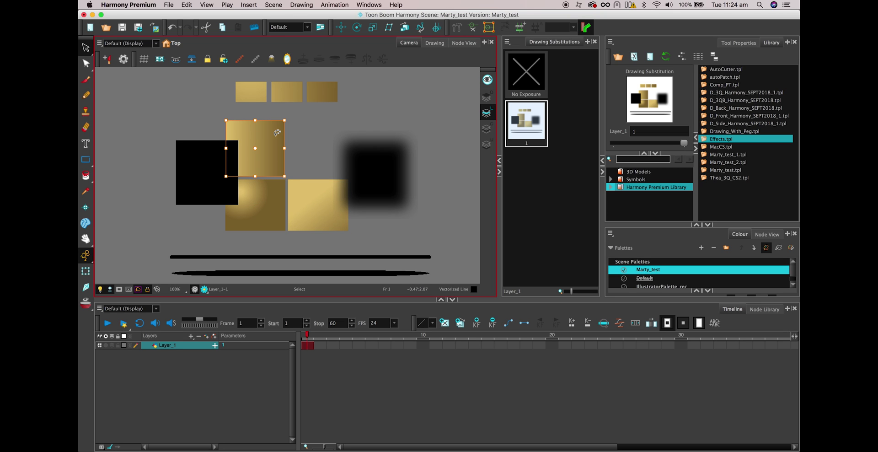
Move the black square back to the left and the blurred square back to the right
click(185, 167)
drag(186, 166, 144, 165)
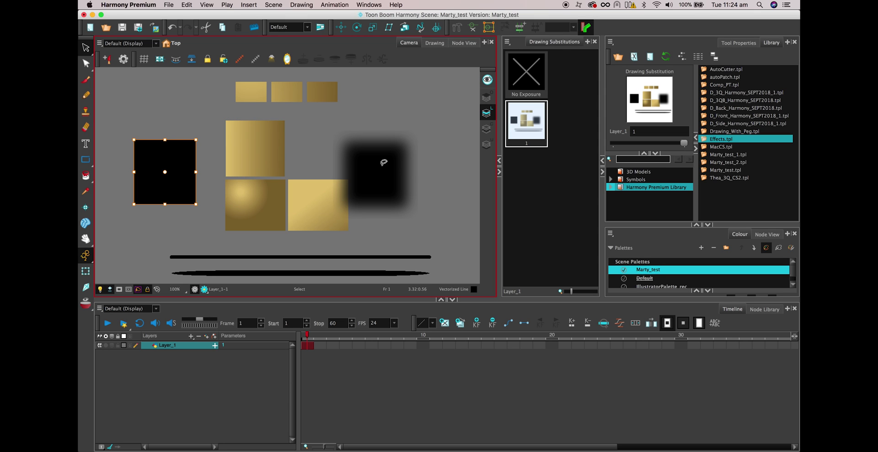
drag(394, 167, 419, 180)
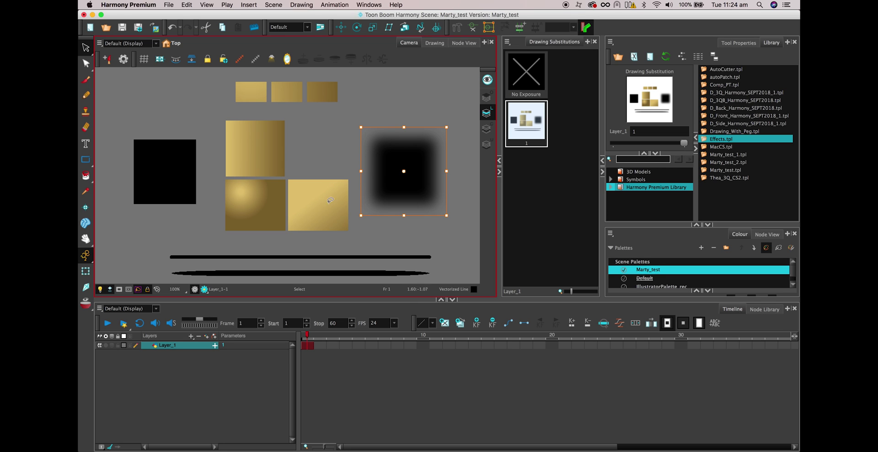
click(329, 253)
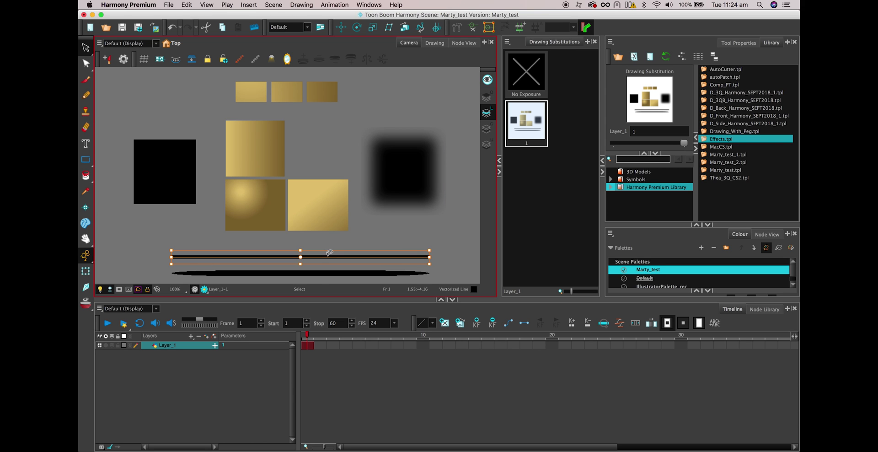
key(2)
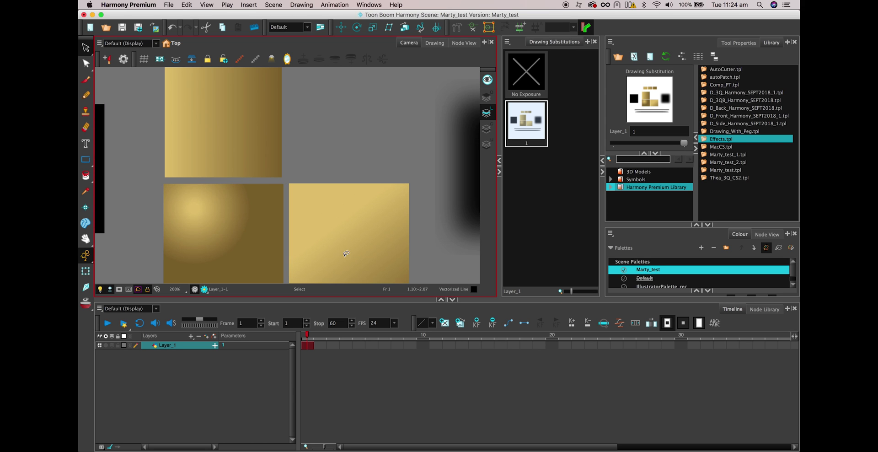
drag(344, 254, 342, 103)
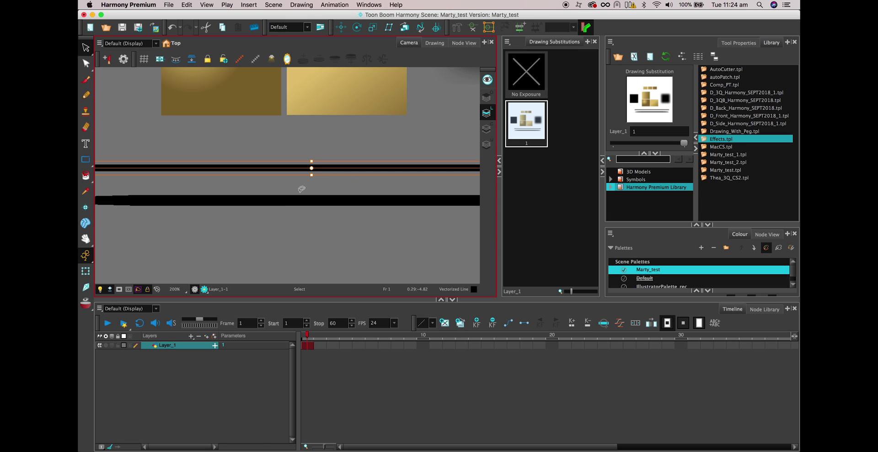
drag(216, 229, 362, 233)
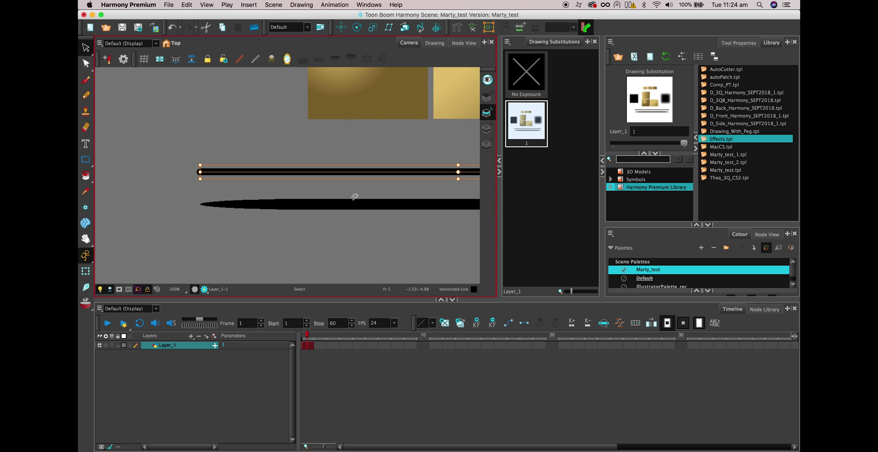
click(353, 201)
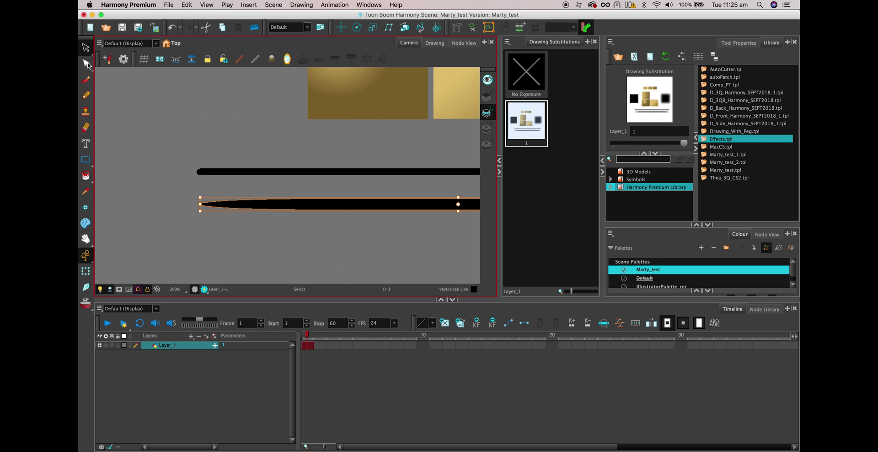
click(86, 63)
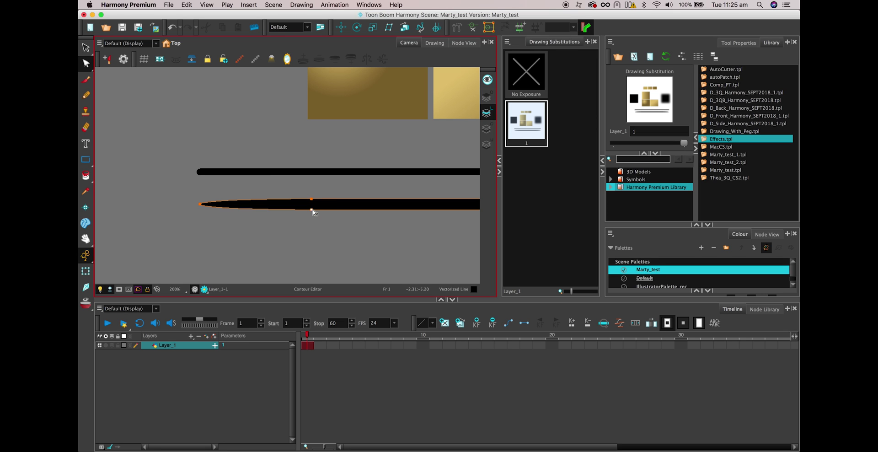
drag(311, 209, 307, 231)
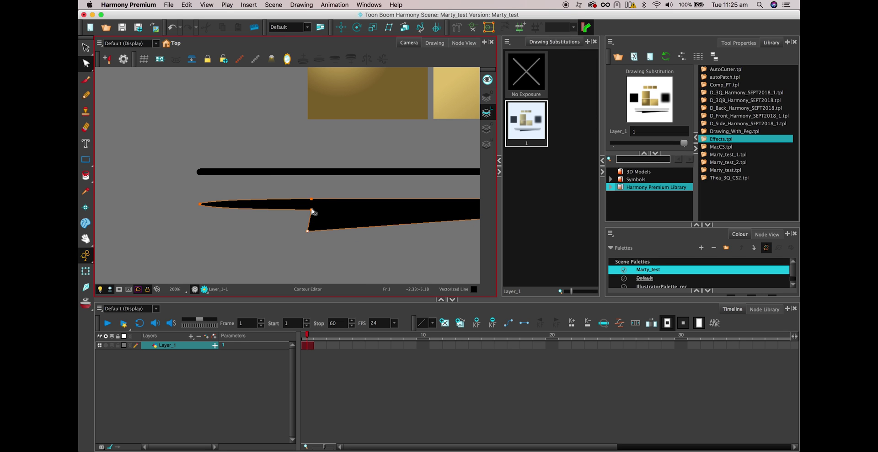
mouse_move(310, 202)
mouse_down()
mouse_move(309, 183)
mouse_move(299, 189)
mouse_up()
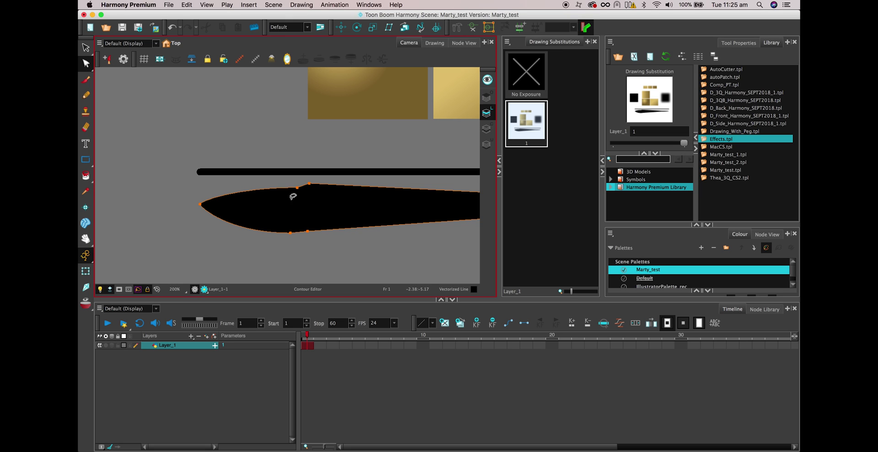
key(super+z)
key(super+z)
key(super+z)
key(super+z)
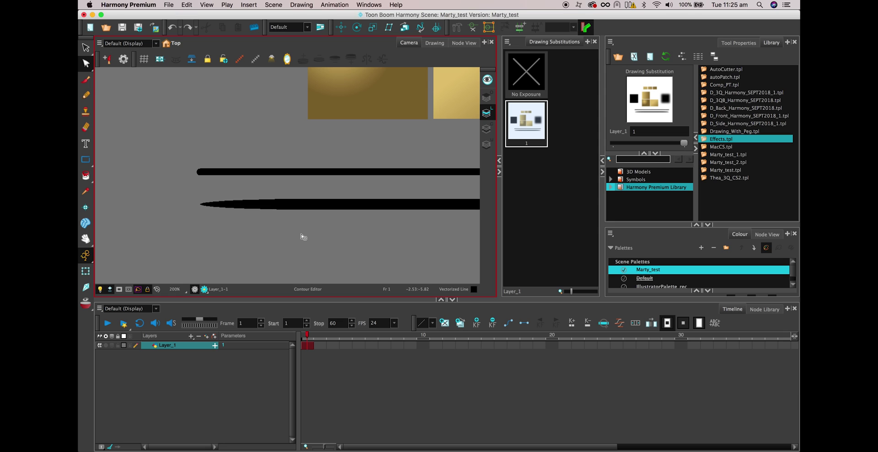
click(86, 48)
drag(251, 189, 268, 258)
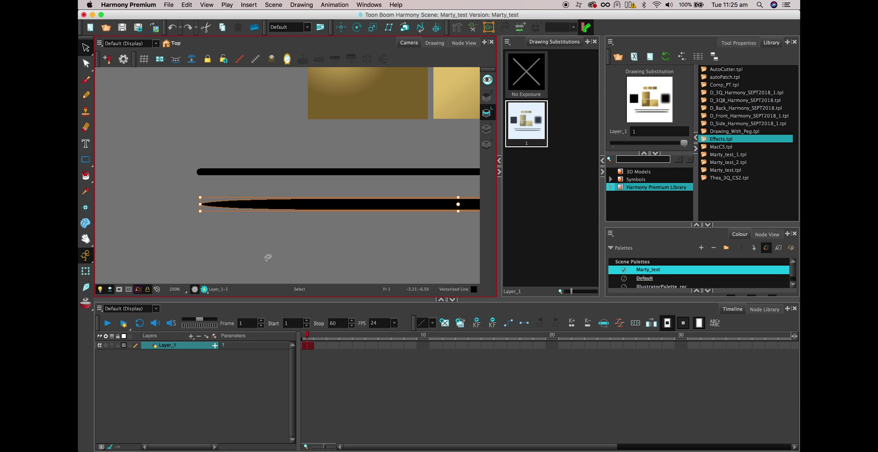